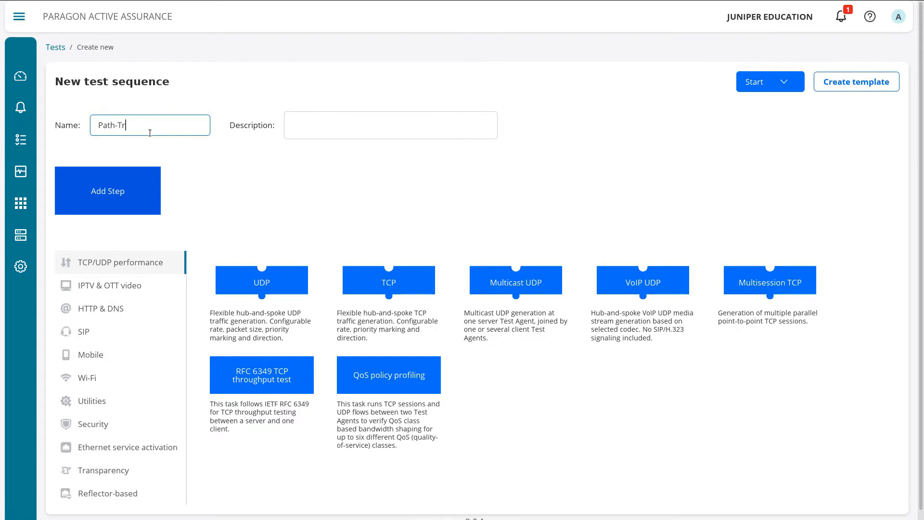
Name the test sequence Path-Trace-LB and add a reflector-based Path Trace task as its first step
type("LB")
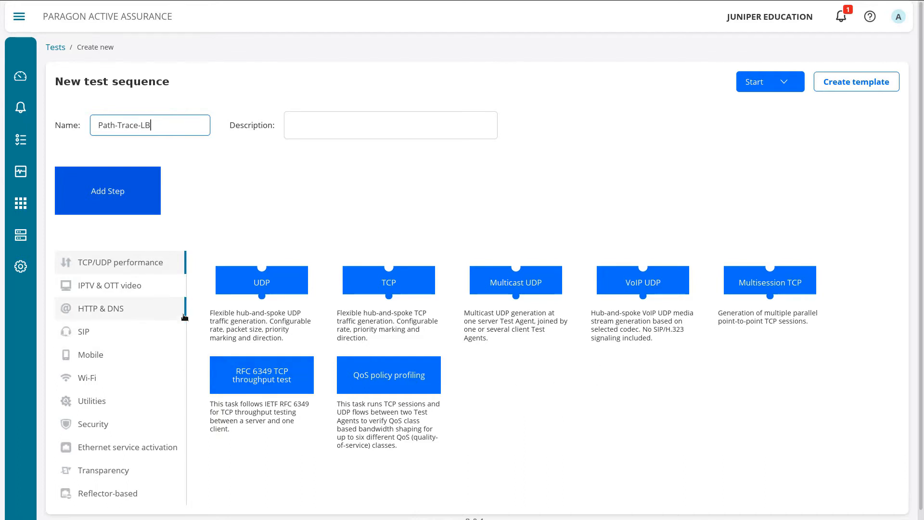
left_click(119, 494)
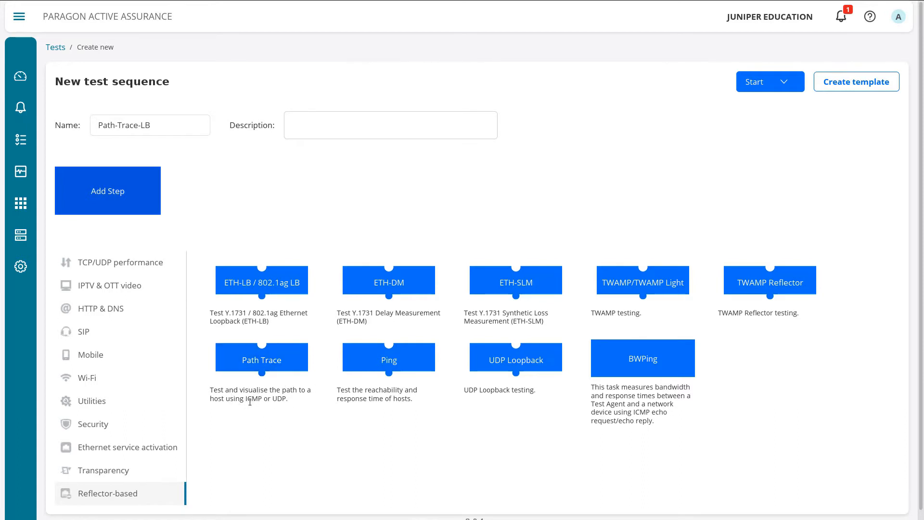
scroll(295, 362, "down", 1)
left_click(295, 361)
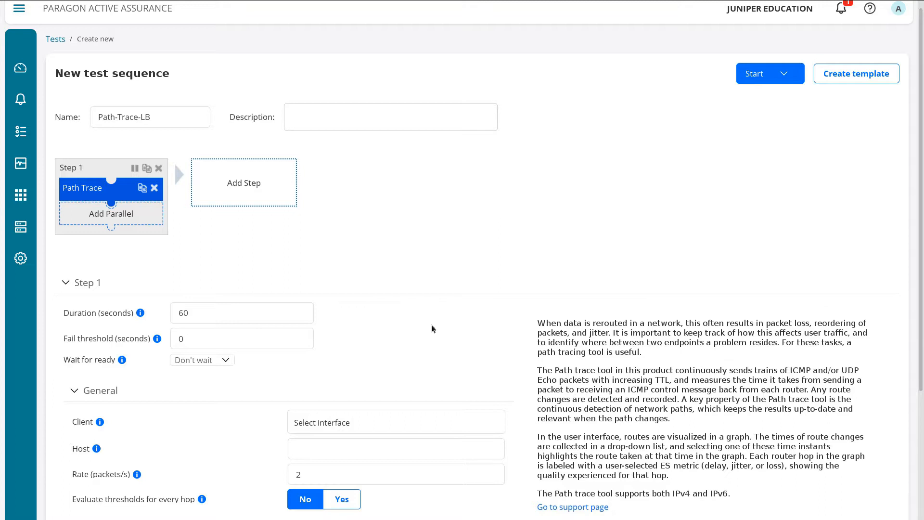
Set the Path Trace duration to 120 seconds and choose TA-1: eth1 (172.29.1.100/24) as the client interface
left_click_drag(191, 313, 58, 323)
type("120")
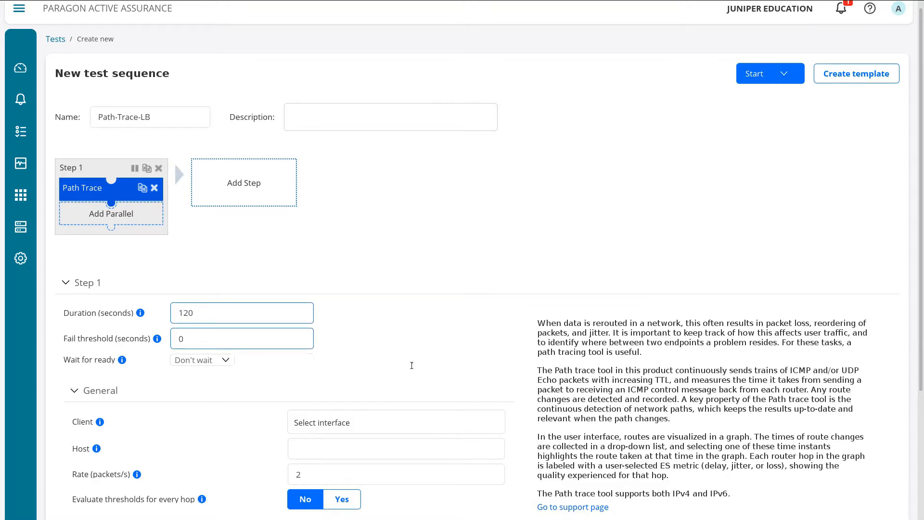
left_click(453, 362)
scroll(453, 361, "down", 2)
left_click(331, 327)
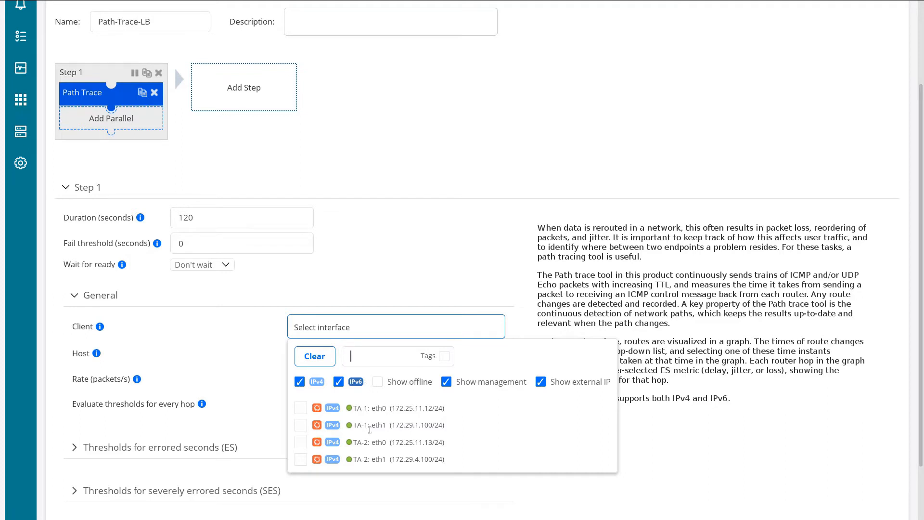
left_click(300, 426)
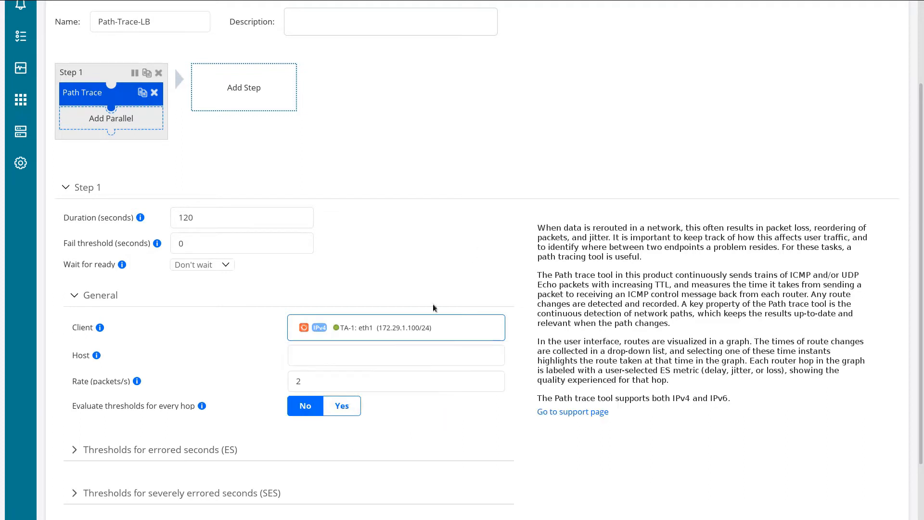
Enter 172.29.6.100 as the Path Trace host and set the rate to 10 packets/s
left_click(321, 359)
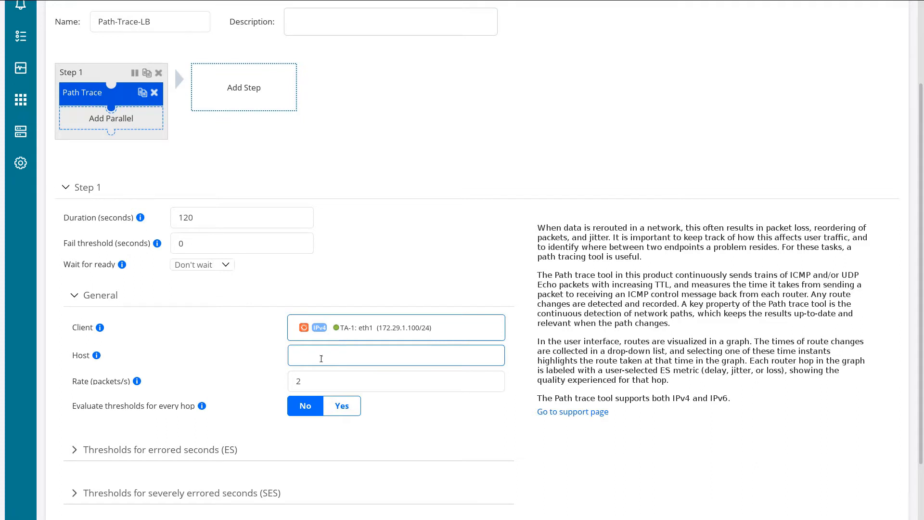
type("172.29.6.100")
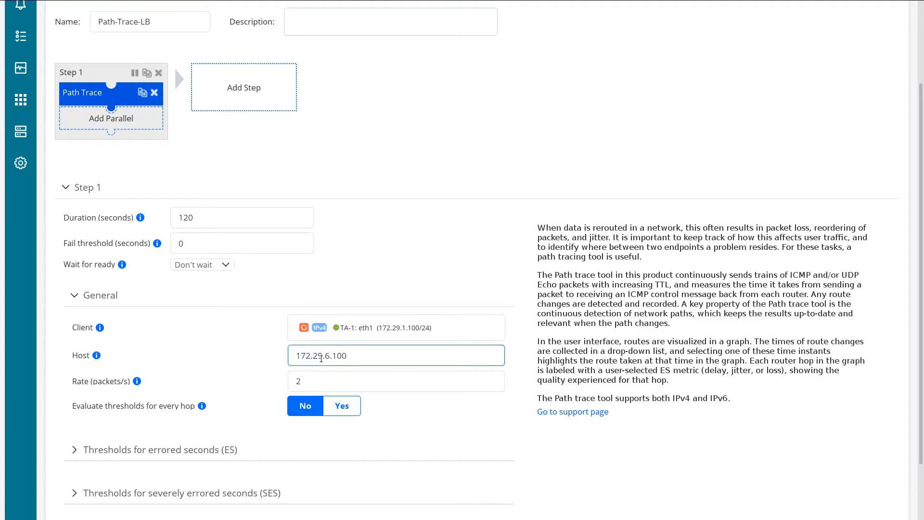
key("Tab")
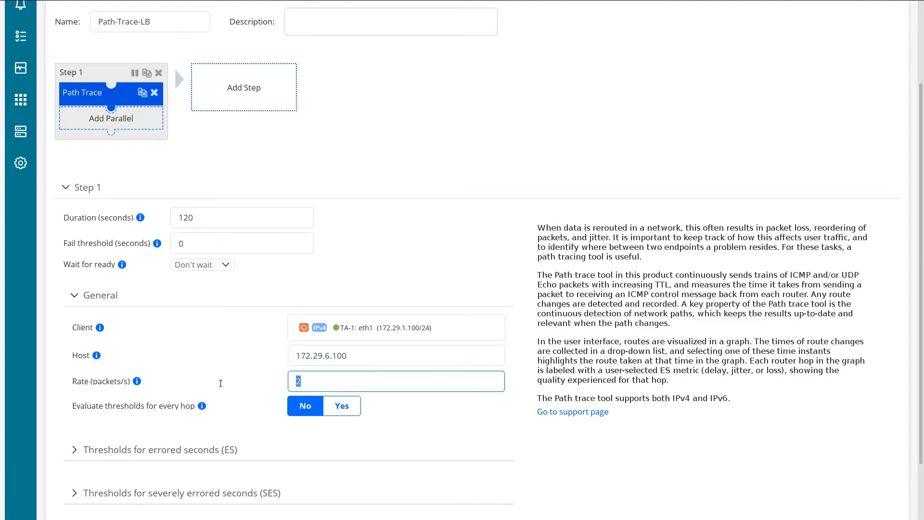
type("10")
Review the thresholds for errored seconds and start the Path-Trace-LB test
left_click(180, 451)
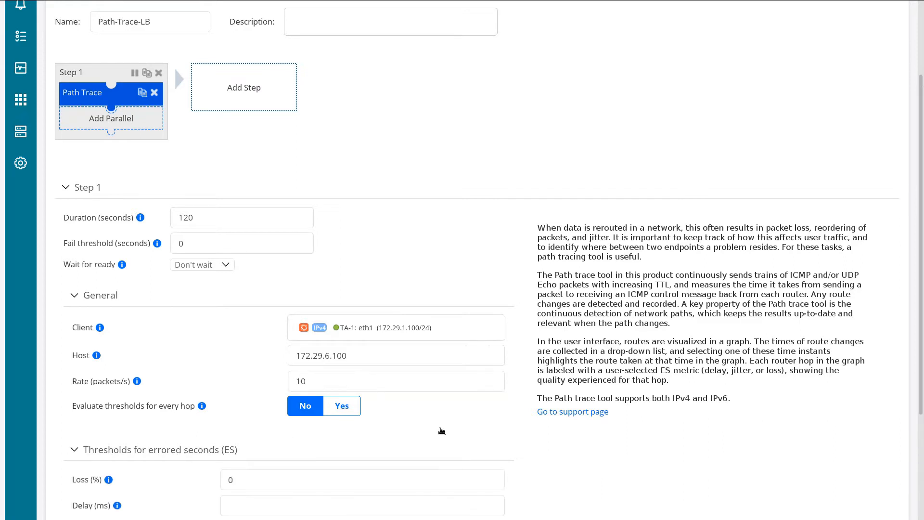
scroll(94, 413, "down", 1)
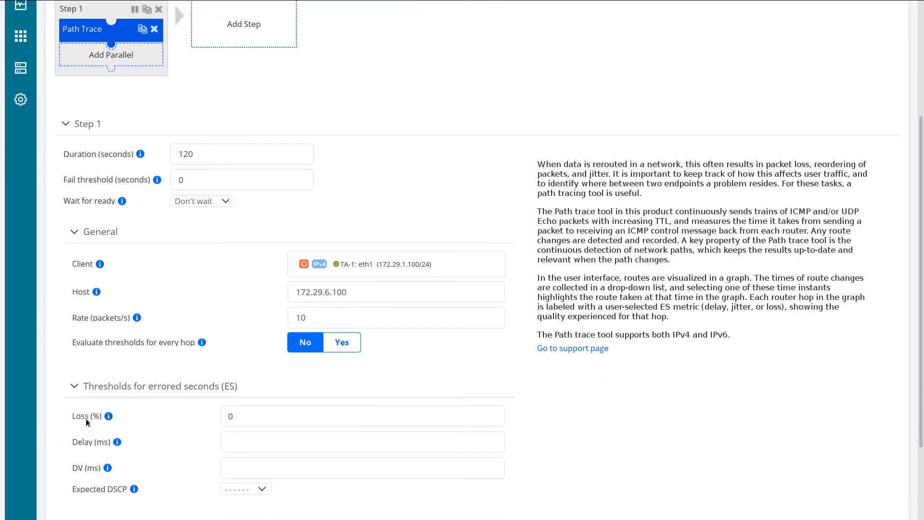
scroll(694, 429, "up", 1)
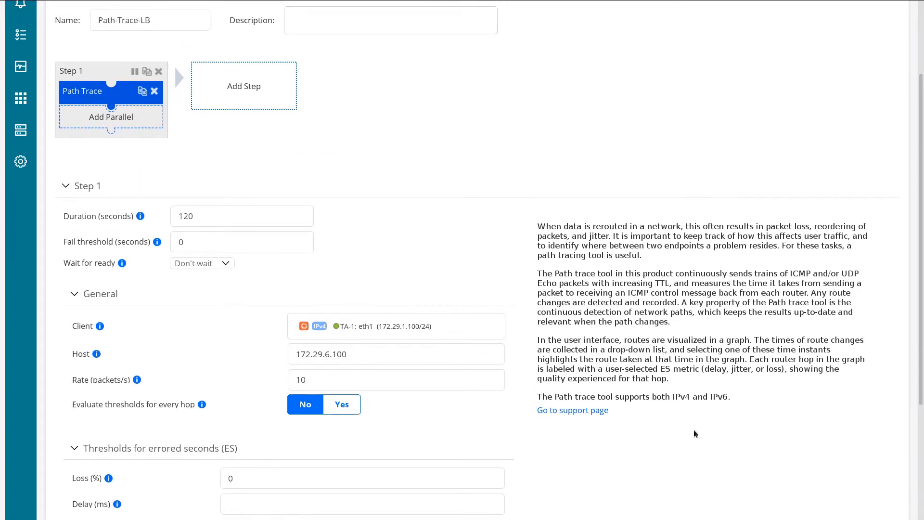
scroll(694, 429, "up", 2)
left_click(752, 86)
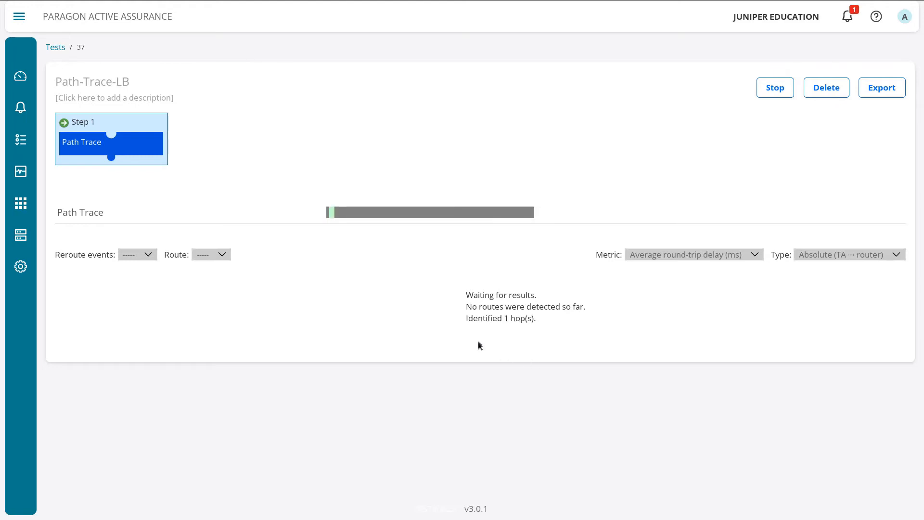
Examine the running test's status bar and the delay and loss details of each hop in the path graph
mouse_move(336, 213)
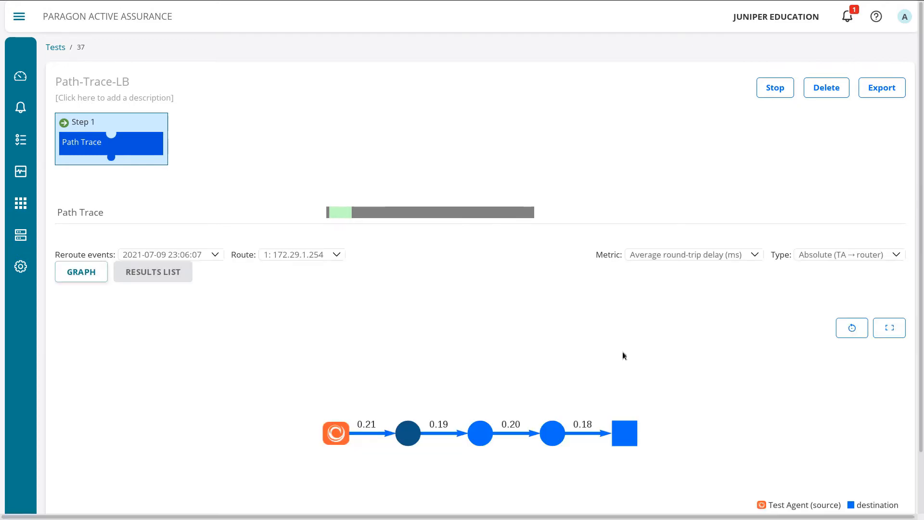
mouse_move(335, 434)
mouse_move(415, 440)
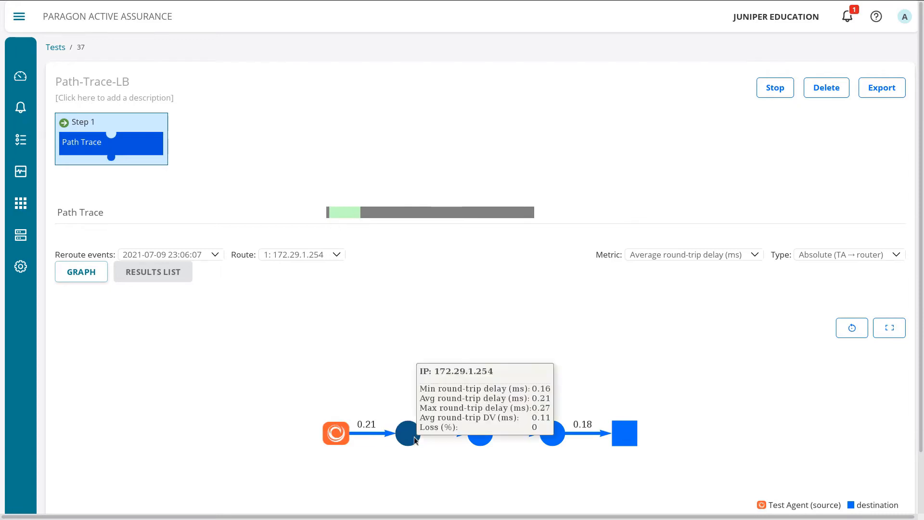
mouse_move(481, 439)
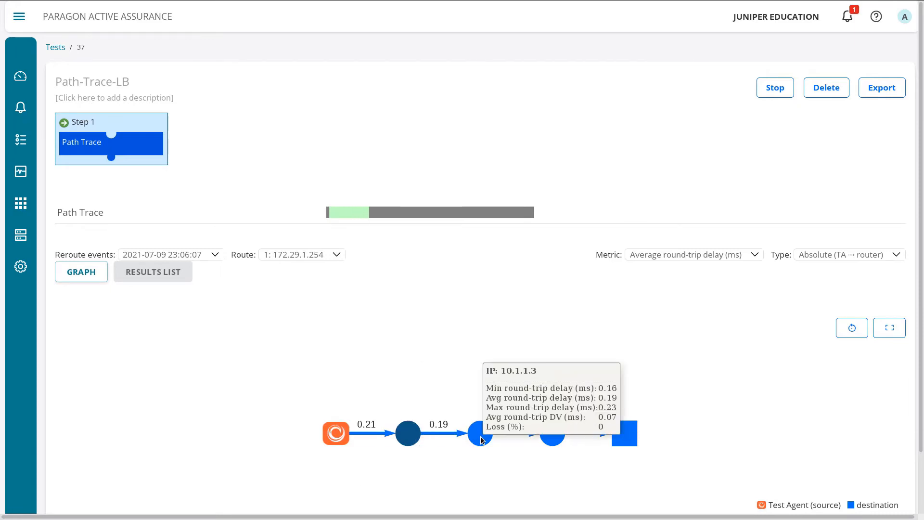
mouse_move(559, 441)
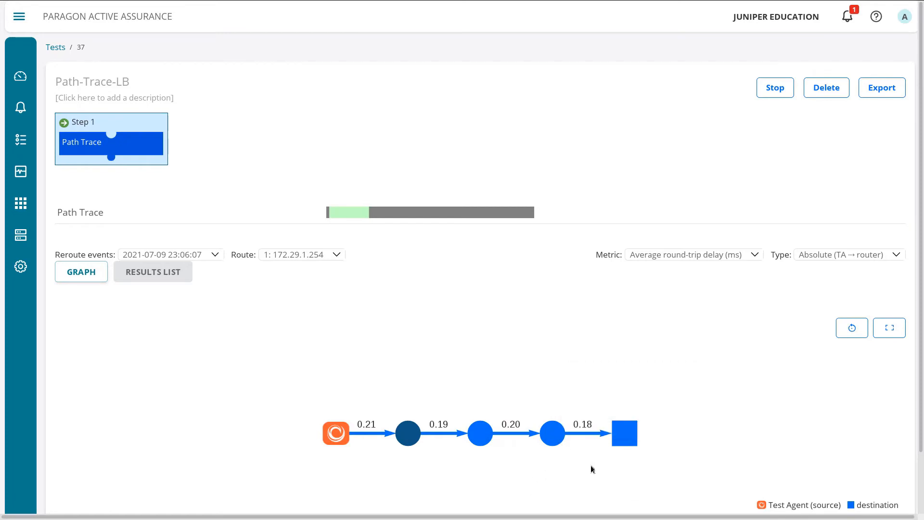
mouse_move(623, 442)
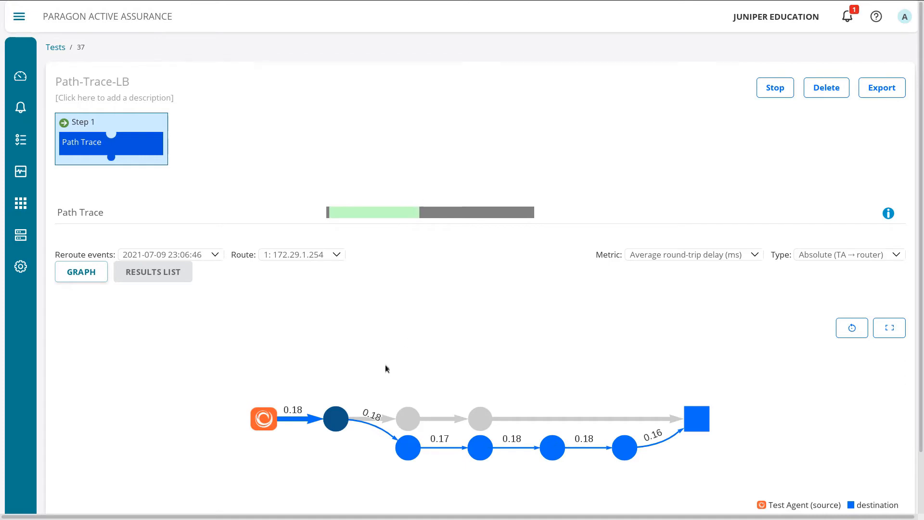
mouse_move(337, 415)
mouse_move(698, 418)
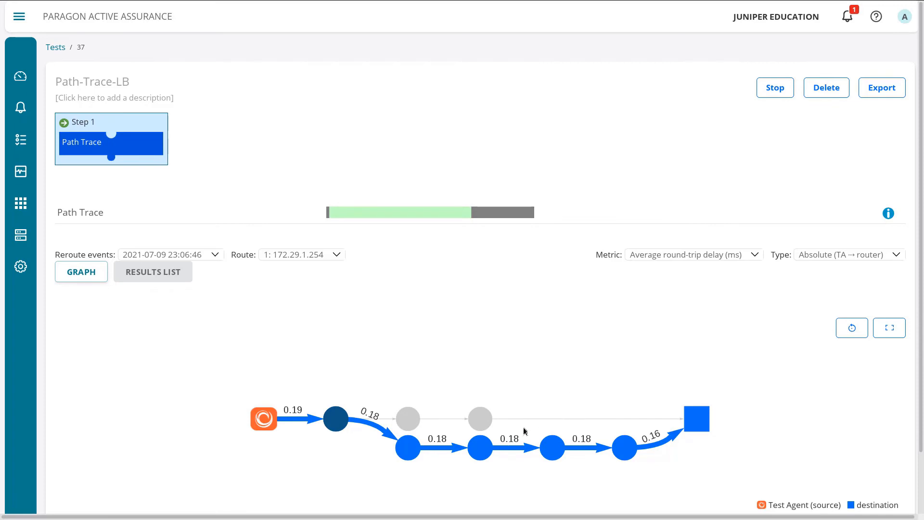
mouse_move(417, 417)
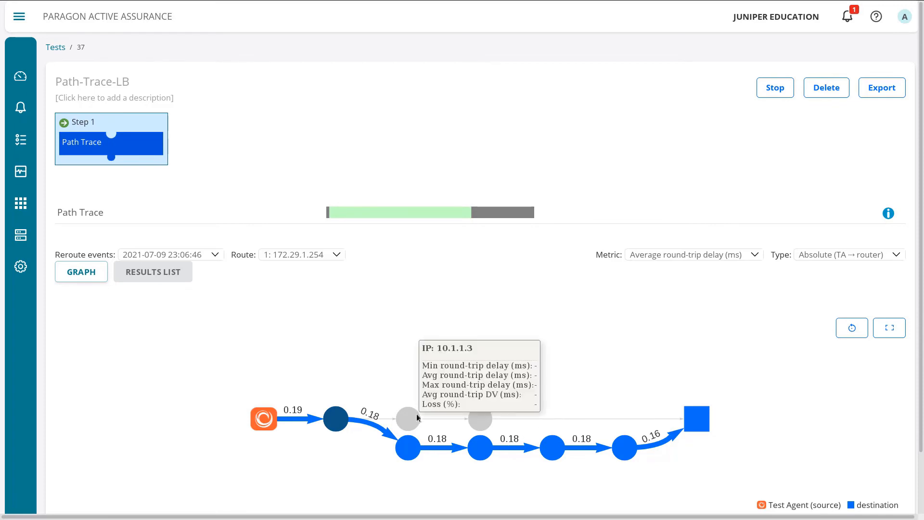
left_click(215, 254)
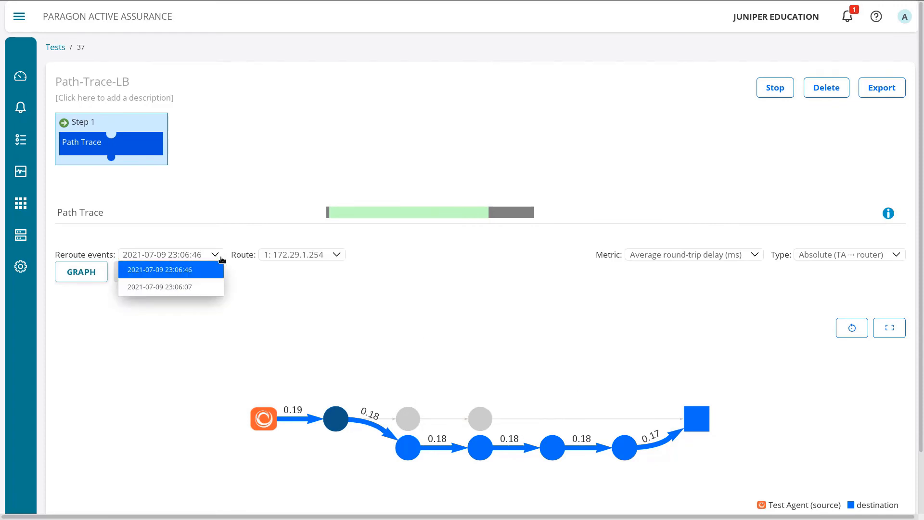
left_click(193, 287)
mouse_move(414, 419)
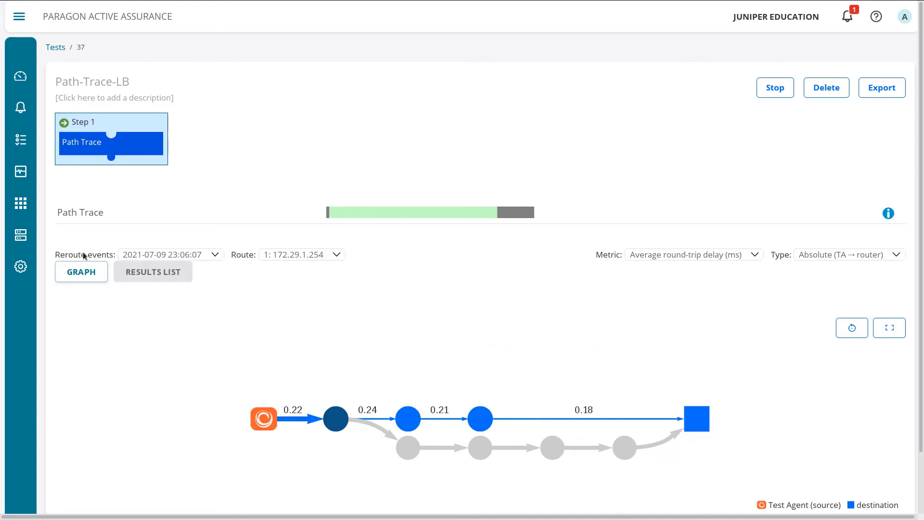
left_click(216, 255)
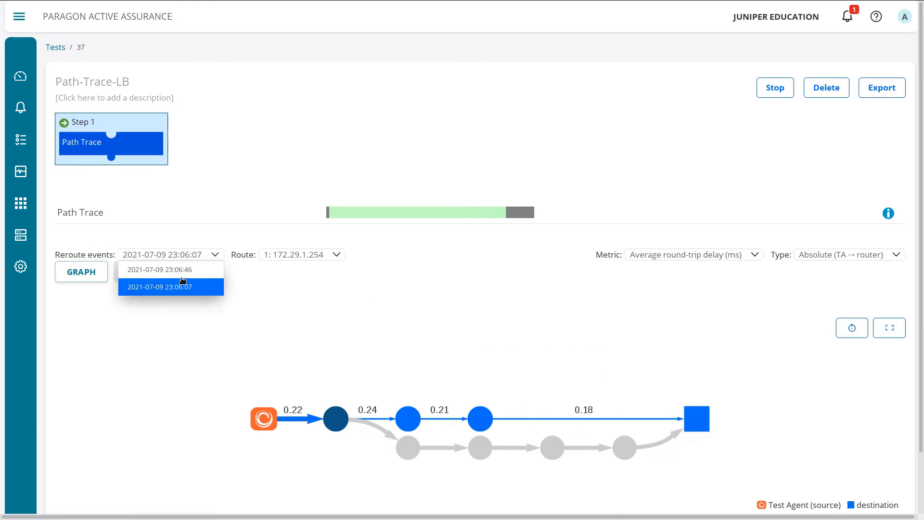
left_click(183, 270)
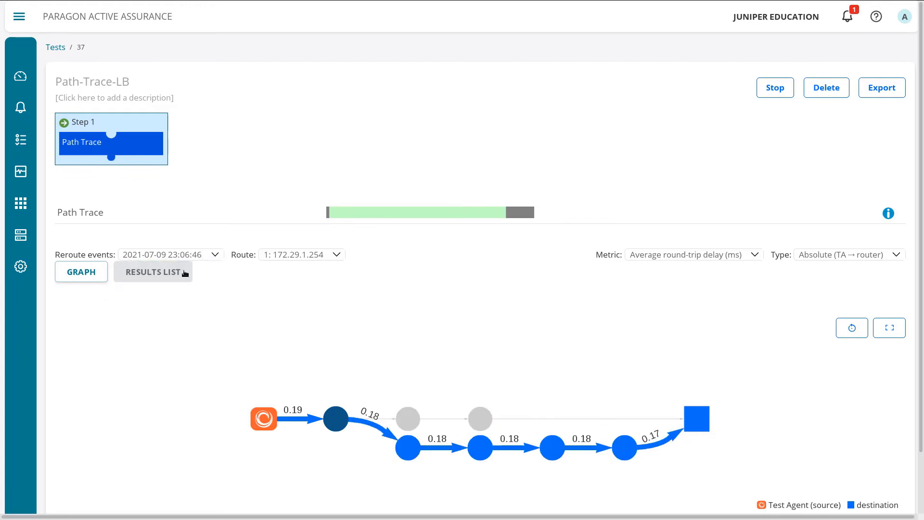
Highlight route hop 2: 10.1.1.1 in the path graph, then switch back to hop 1: 172.29.1.254
left_click(301, 256)
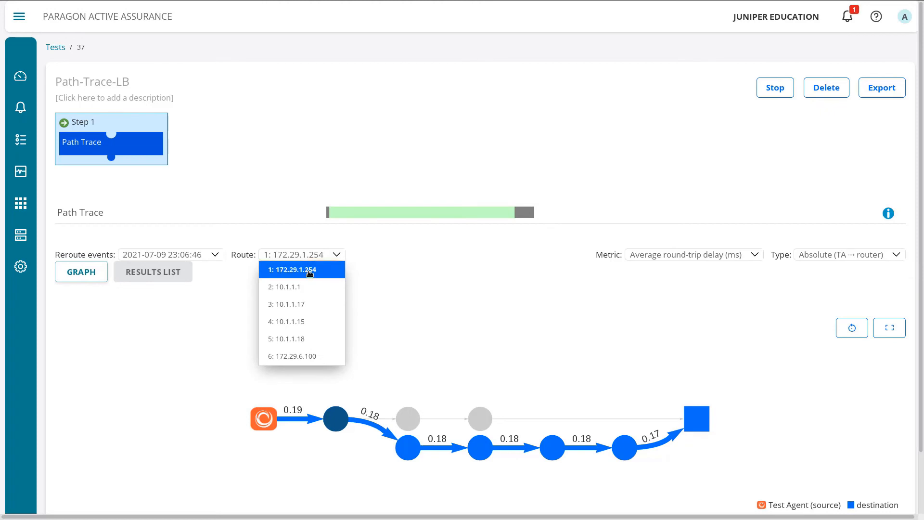
left_click(303, 285)
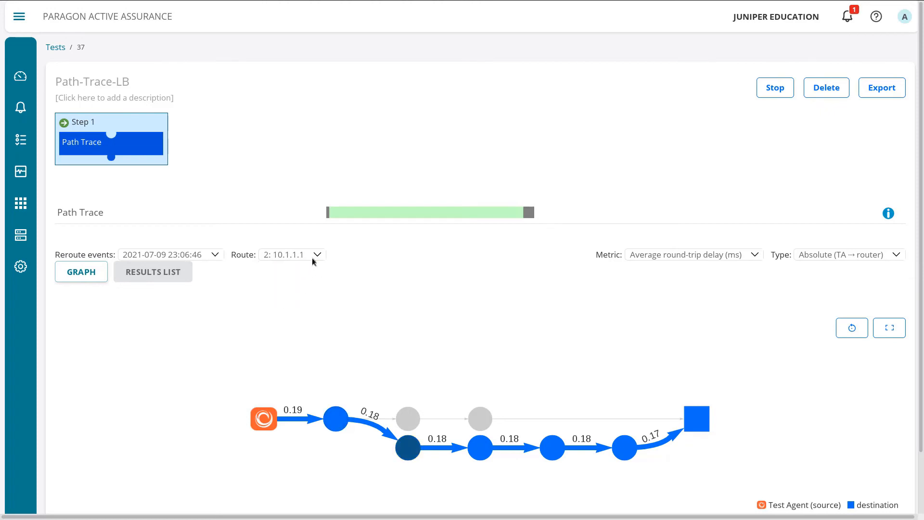
left_click(313, 260)
left_click(302, 274)
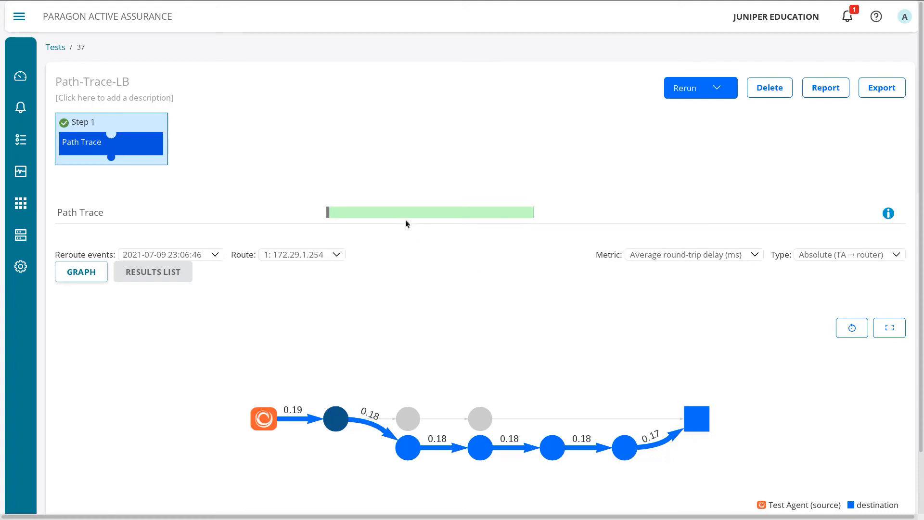
mouse_move(357, 219)
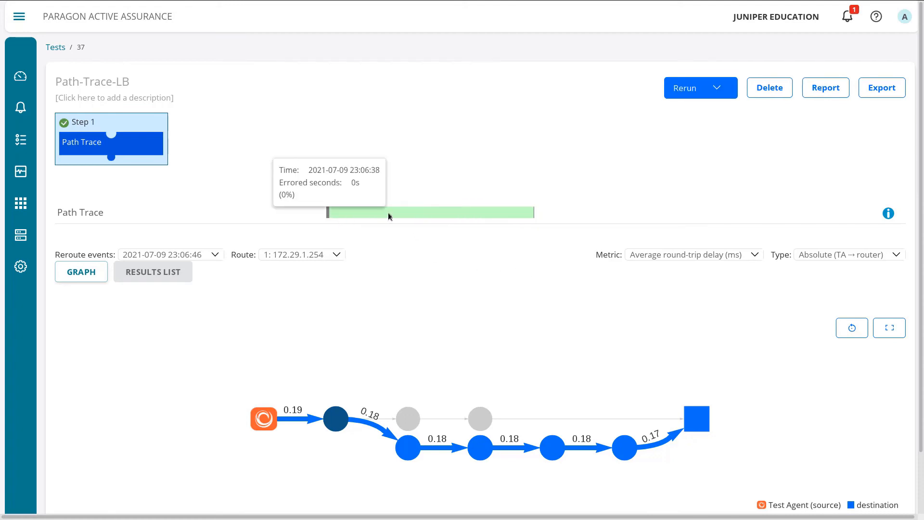
left_click(167, 278)
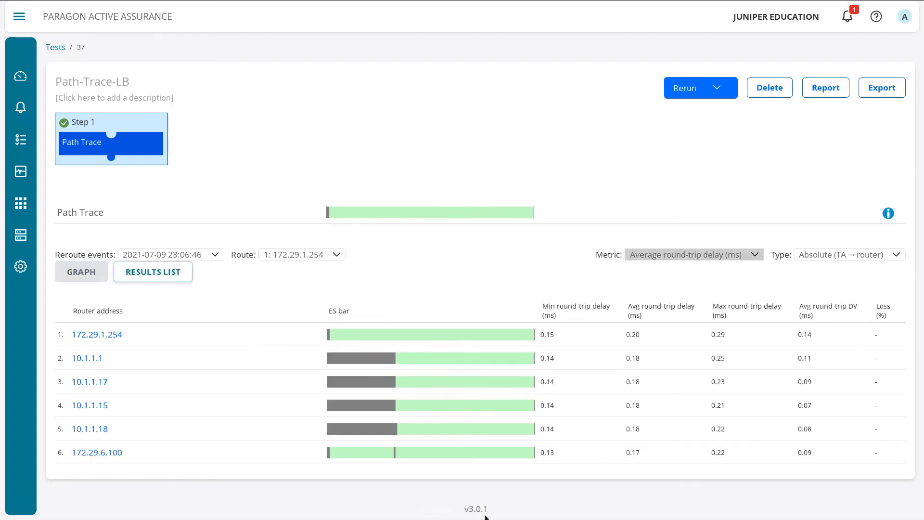
left_click(215, 254)
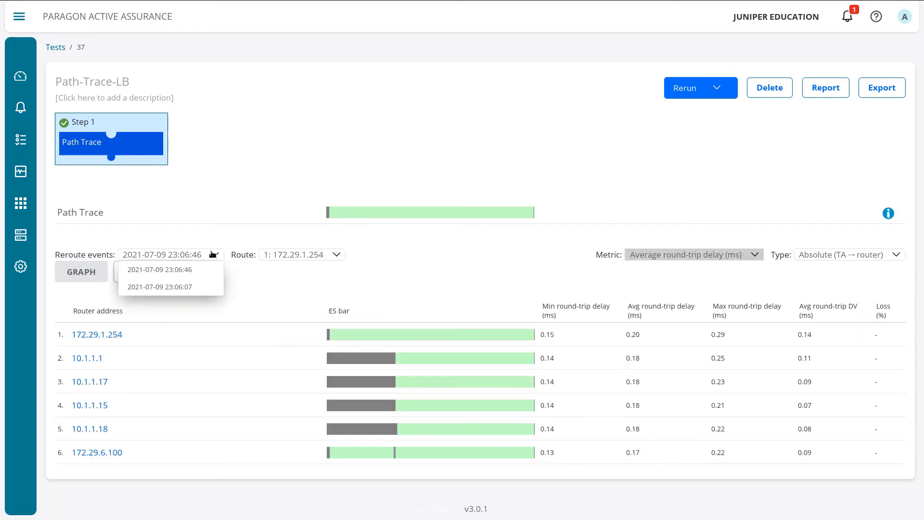
left_click(182, 287)
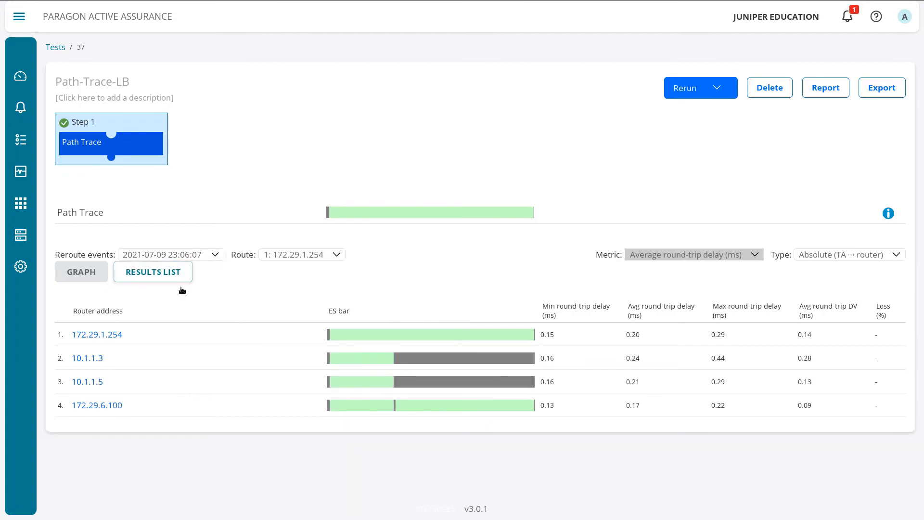
left_click(112, 335)
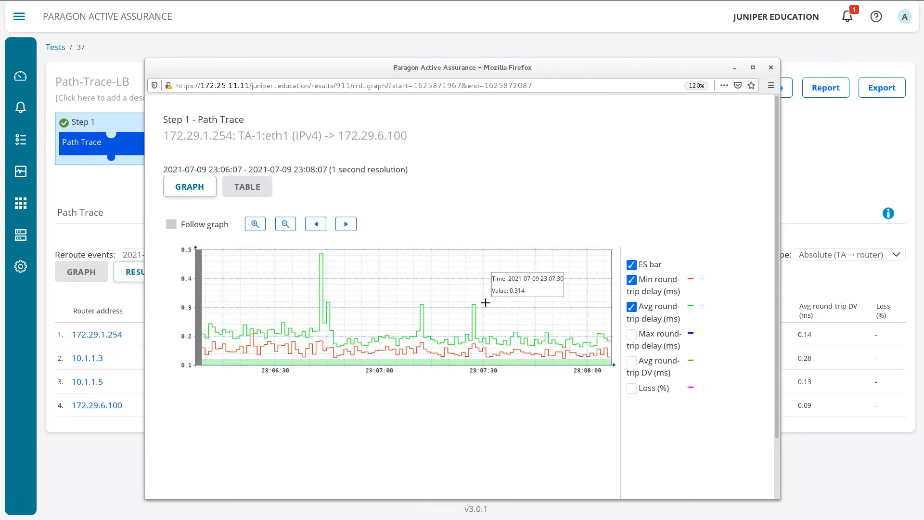
left_click(771, 68)
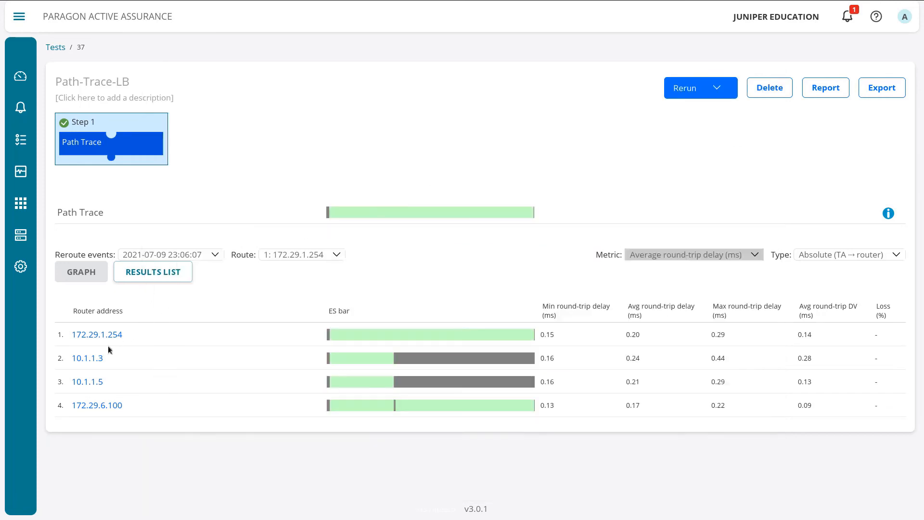
left_click(199, 257)
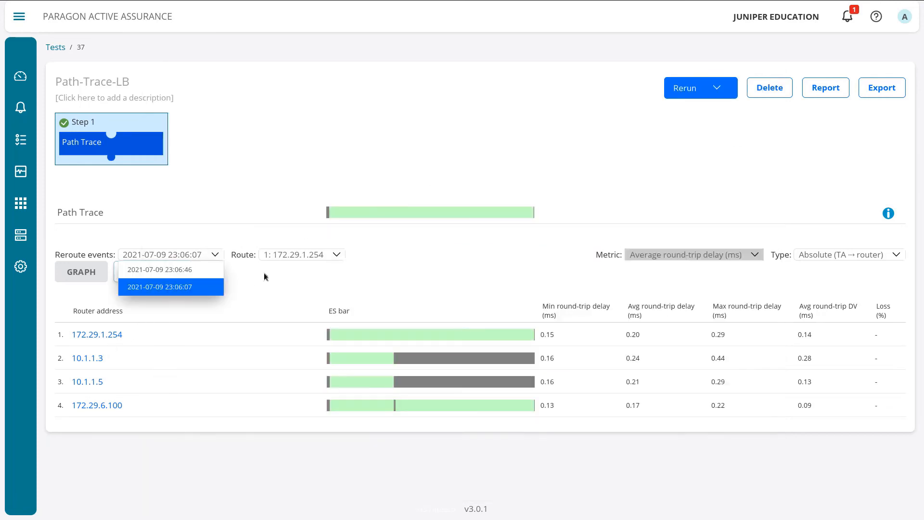
left_click(213, 249)
left_click(208, 256)
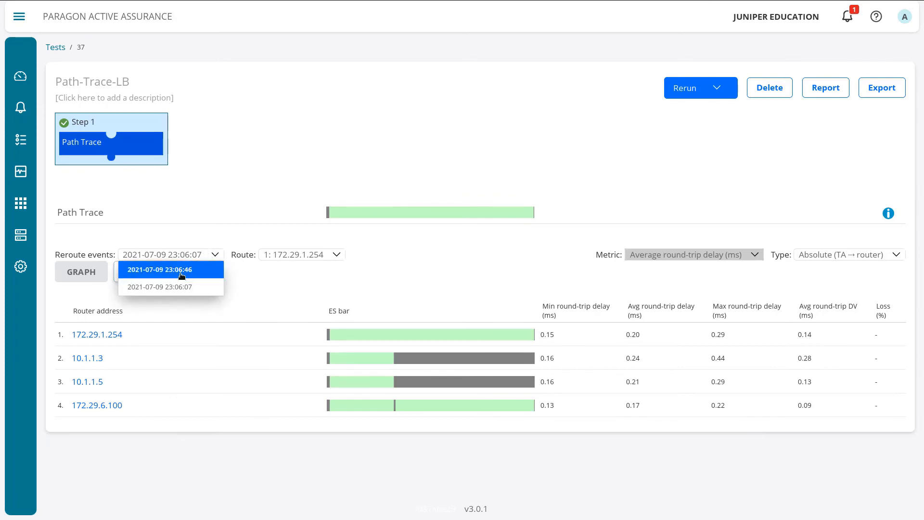
left_click(181, 268)
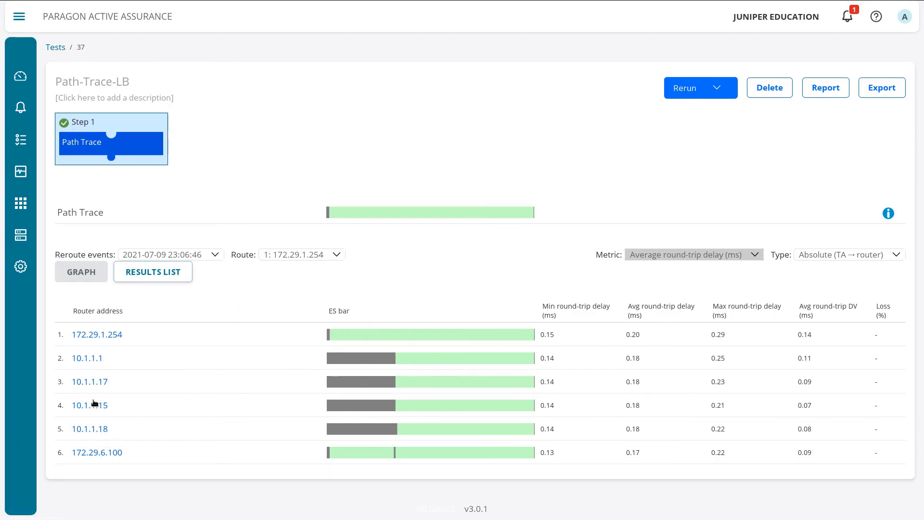
mouse_move(391, 361)
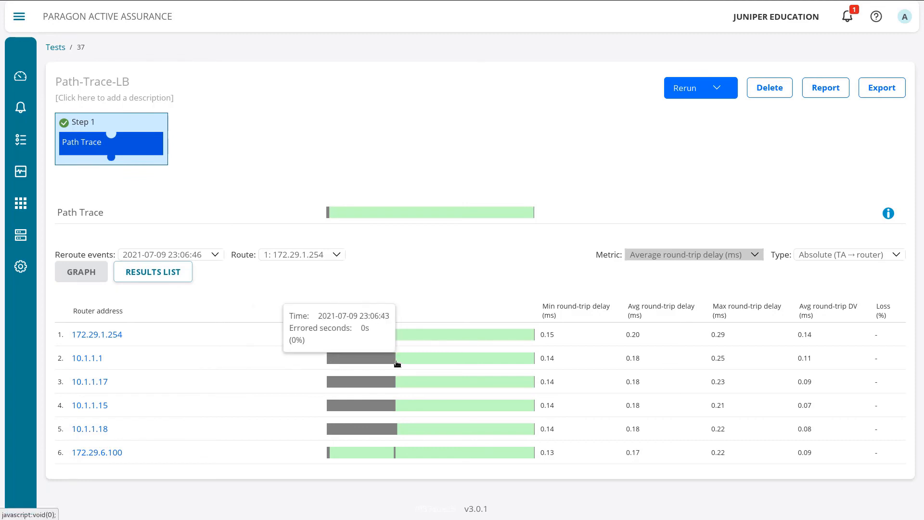
mouse_move(397, 454)
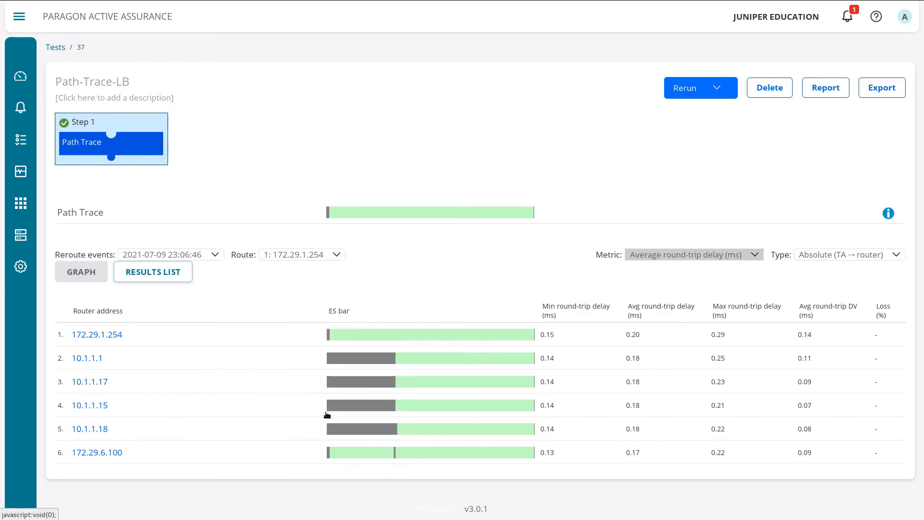